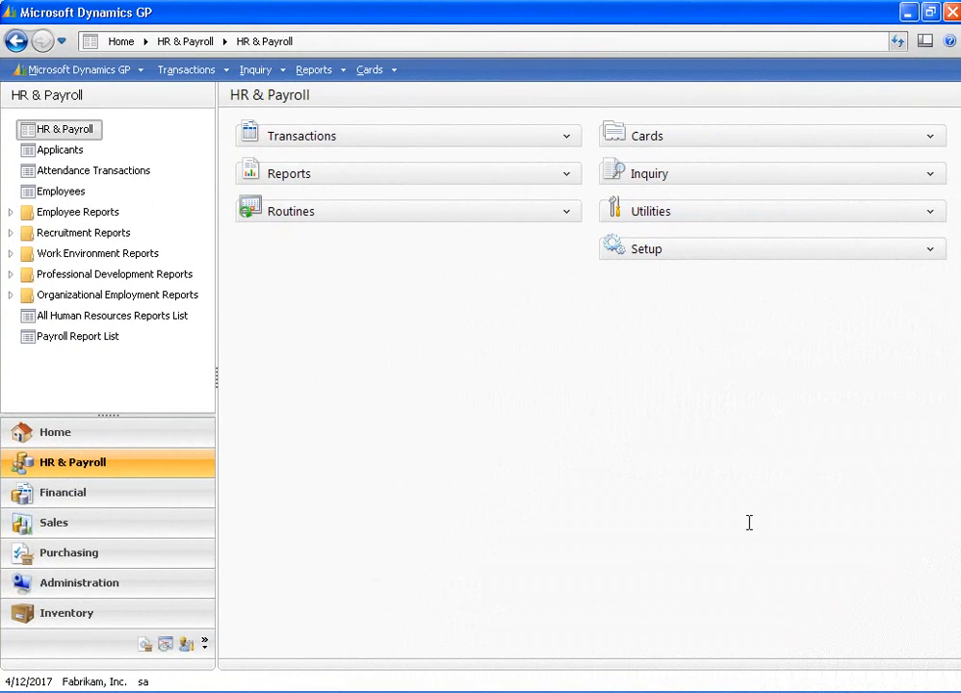
Open the PTO Manager accrual schedule setup and load the FTVAC schedule
{"action": "left_click", "coordinate": [930, 251]}
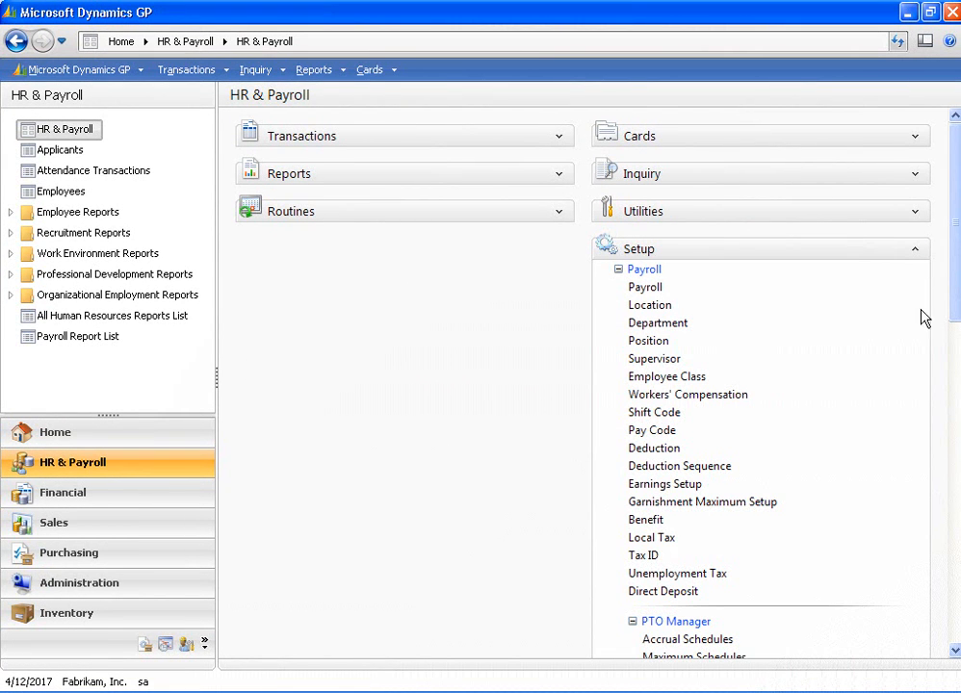
{"action": "left_click", "coordinate": [955, 653]}
{"action": "scroll", "coordinate": [955, 652], "scroll_direction": "down", "scroll_amount": 3}
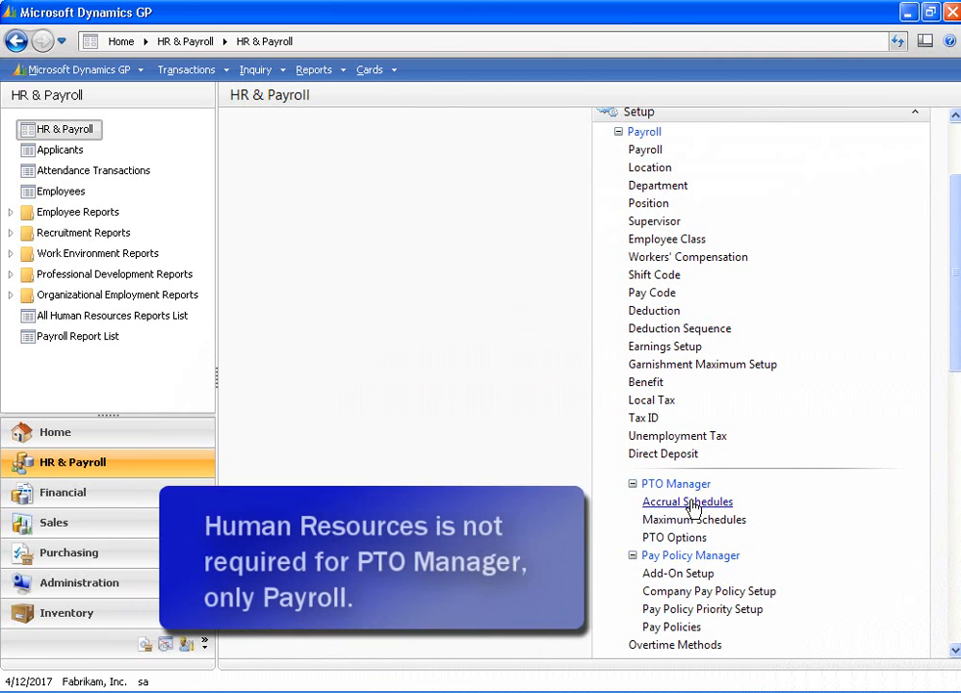
{"action": "left_click", "coordinate": [690, 501]}
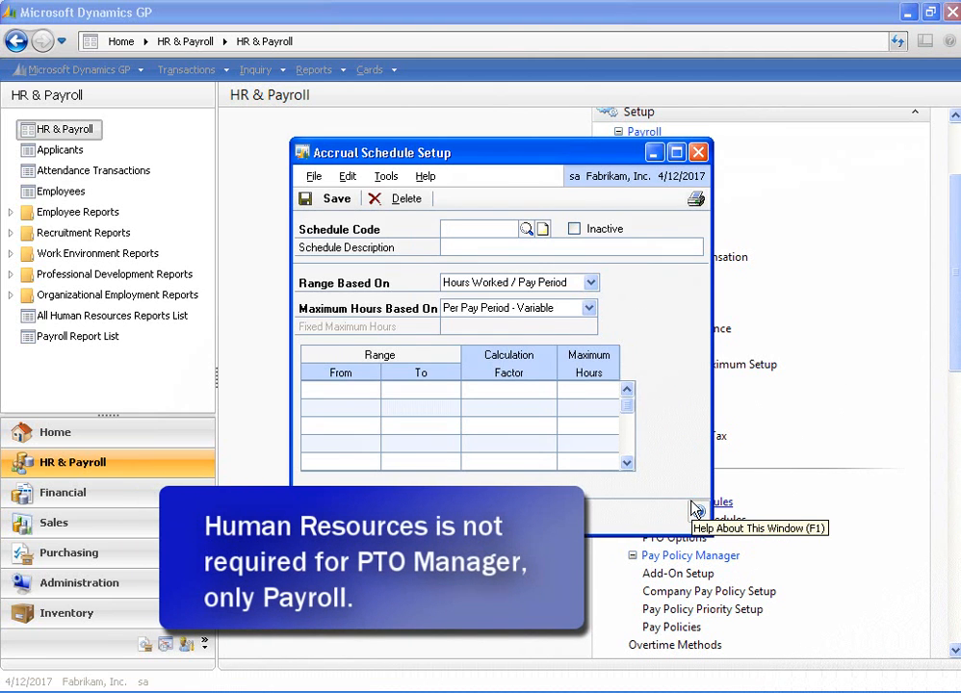
{"action": "left_click", "coordinate": [526, 229]}
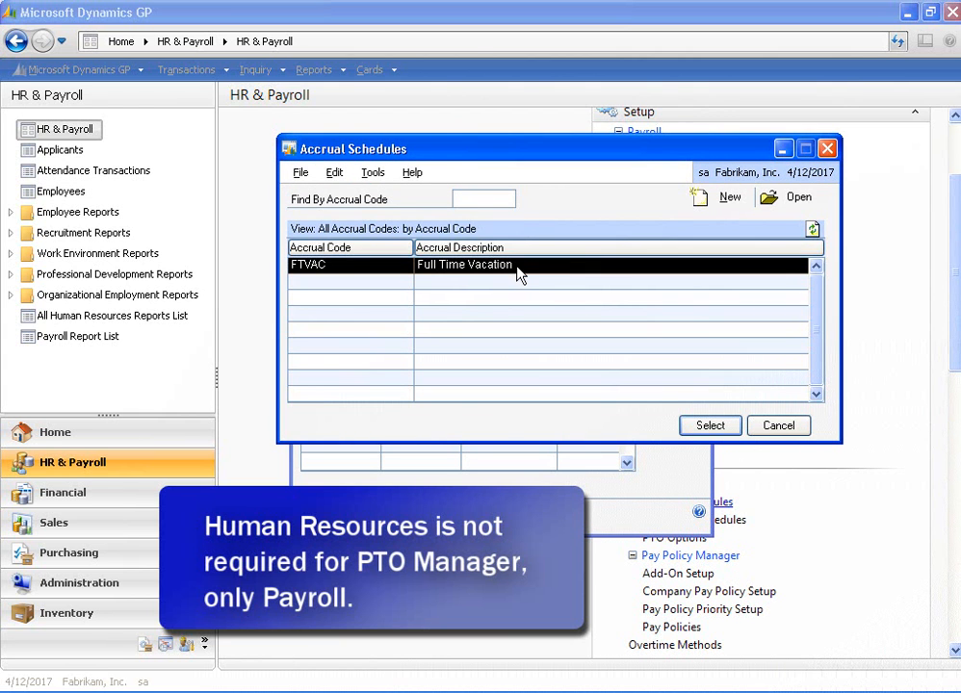
{"action": "double_click", "coordinate": [520, 275]}
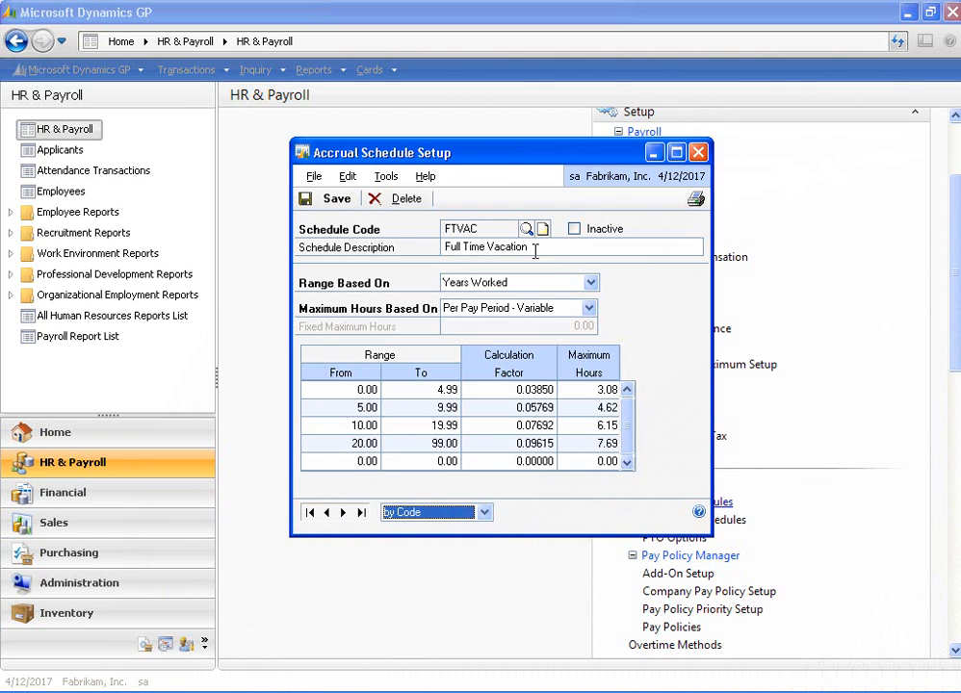
Set the Full Time Vacation schedule's range basis to Years Worked
{"action": "left_click", "coordinate": [536, 247]}
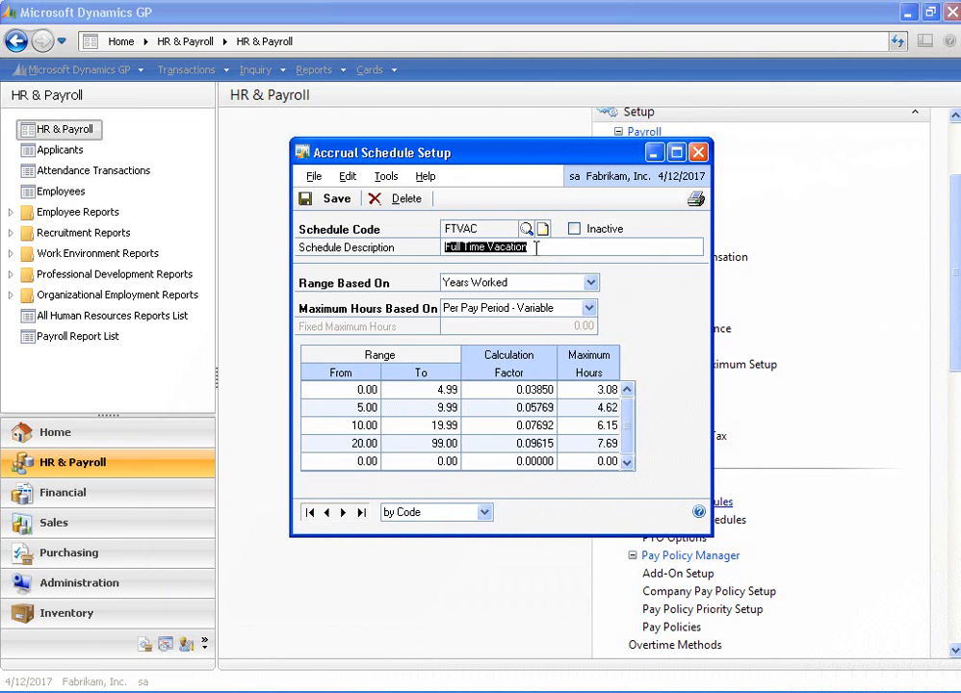
{"action": "left_click", "coordinate": [590, 282]}
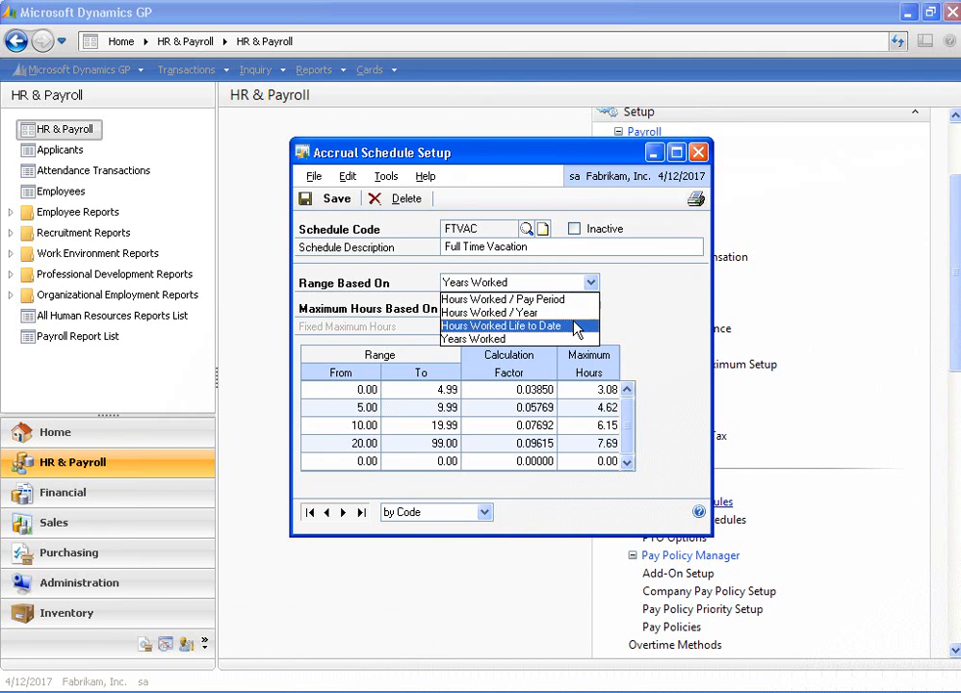
{"action": "left_click", "coordinate": [580, 340]}
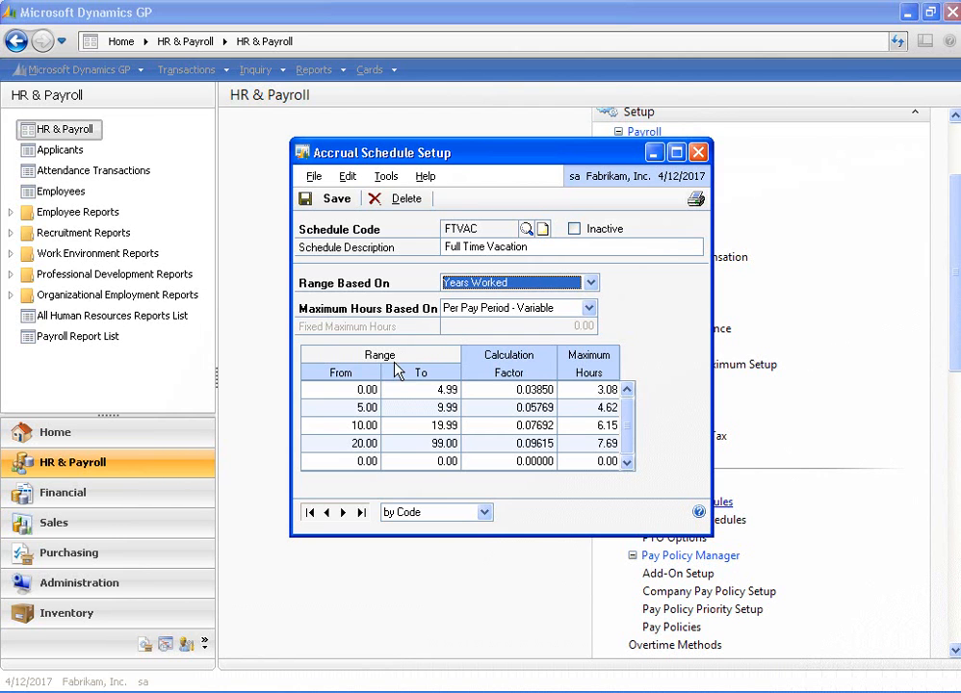
Examine the first accrual range's start and end years, calculation factor and maximum hours
{"action": "left_click", "coordinate": [382, 390]}
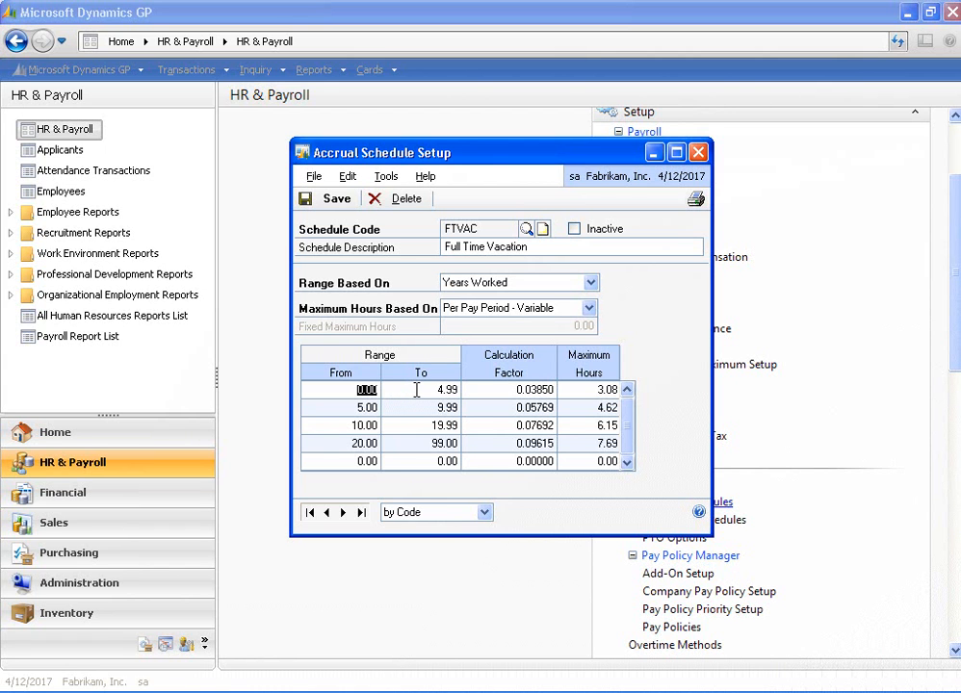
{"action": "left_click", "coordinate": [416, 389]}
{"action": "left_click", "coordinate": [512, 390]}
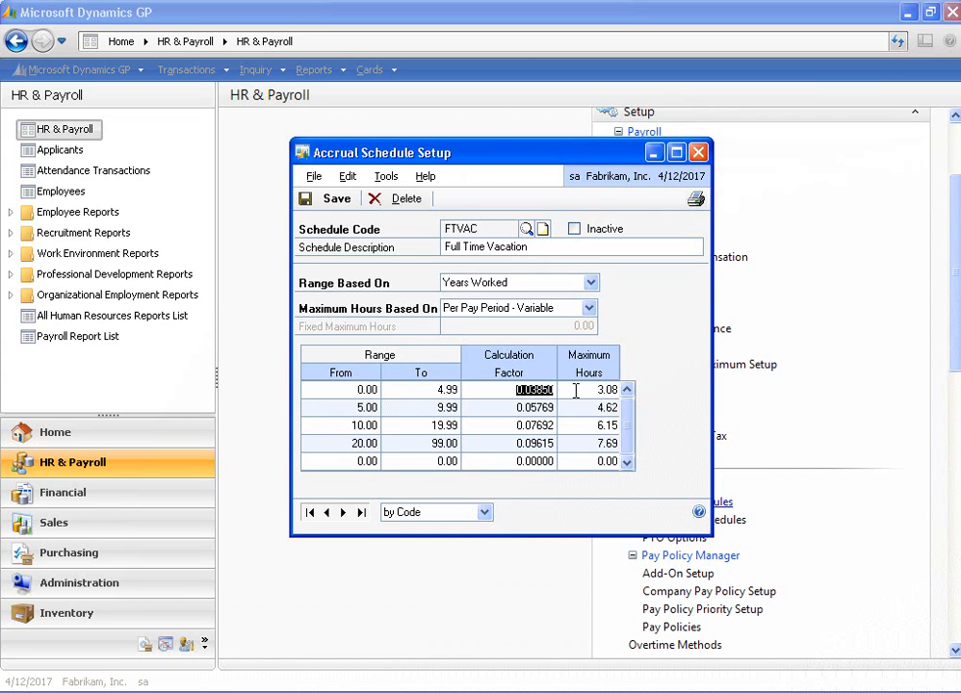
{"action": "left_click", "coordinate": [575, 390]}
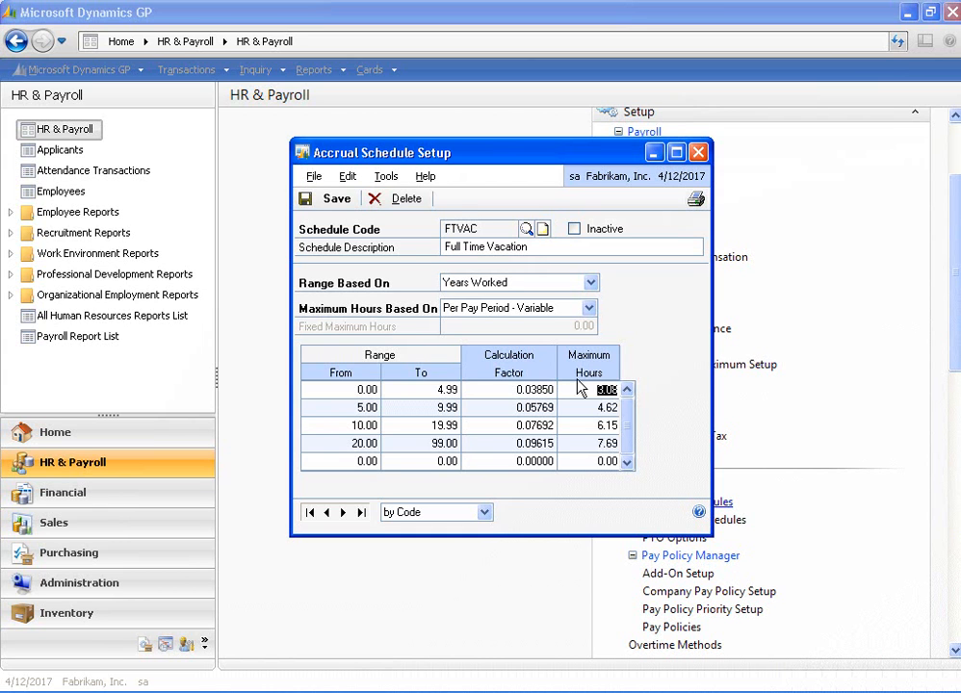
Base the vacation schedule's maximum hours on Per Pay Period - Variable
{"action": "left_click", "coordinate": [588, 309]}
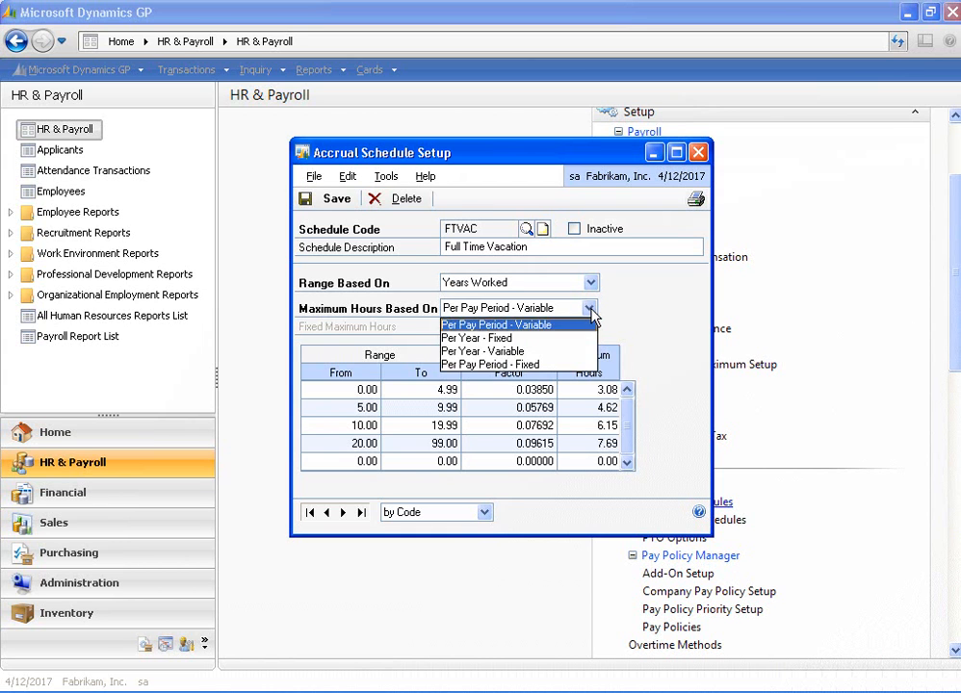
{"action": "left_click", "coordinate": [524, 326]}
{"action": "left_click", "coordinate": [574, 389]}
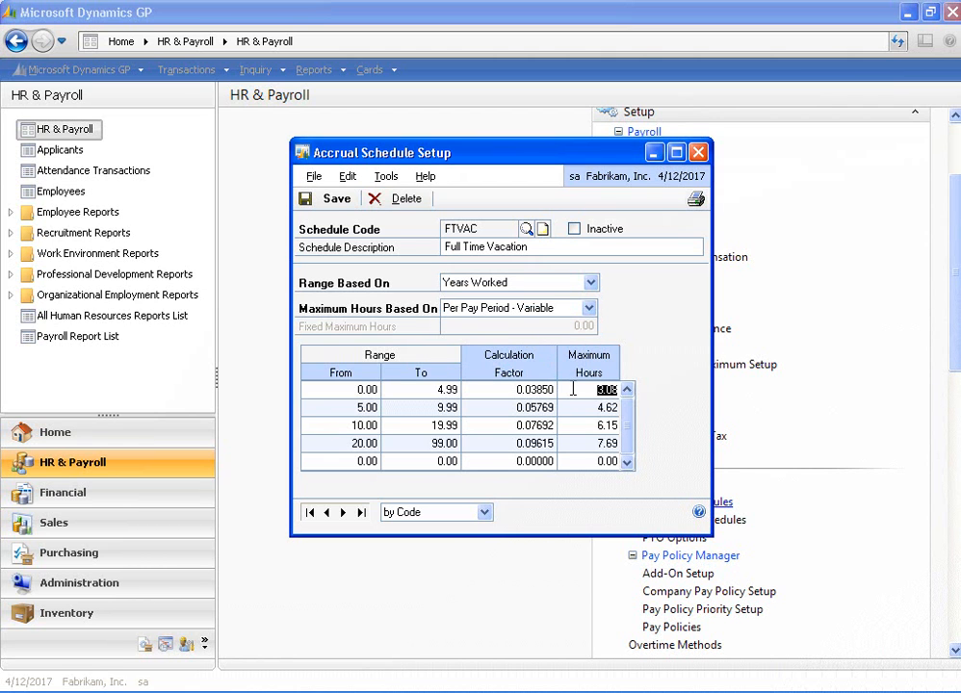
Examine the ranges starting at 5 and 10 years, including their calculation factors and the third range's maximum hours
{"action": "left_click", "coordinate": [349, 405]}
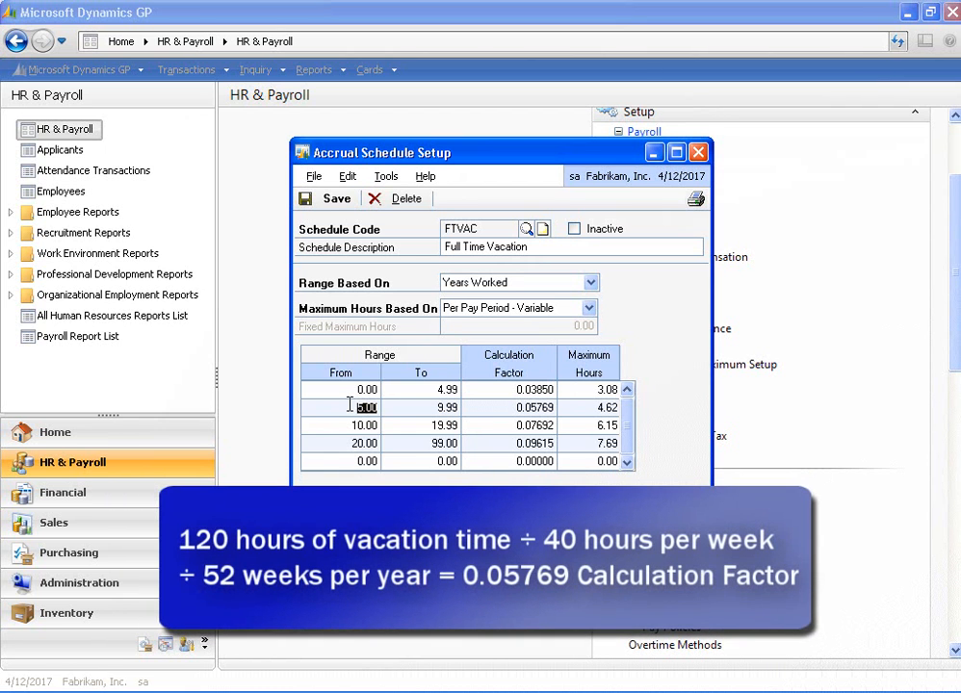
{"action": "left_click", "coordinate": [506, 405]}
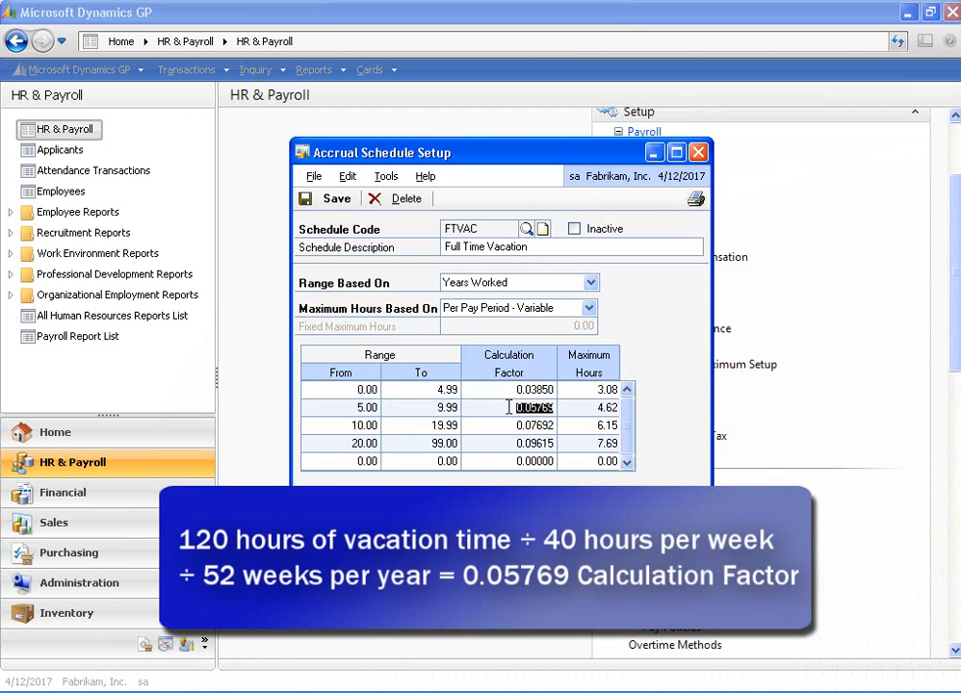
{"action": "left_click", "coordinate": [374, 426]}
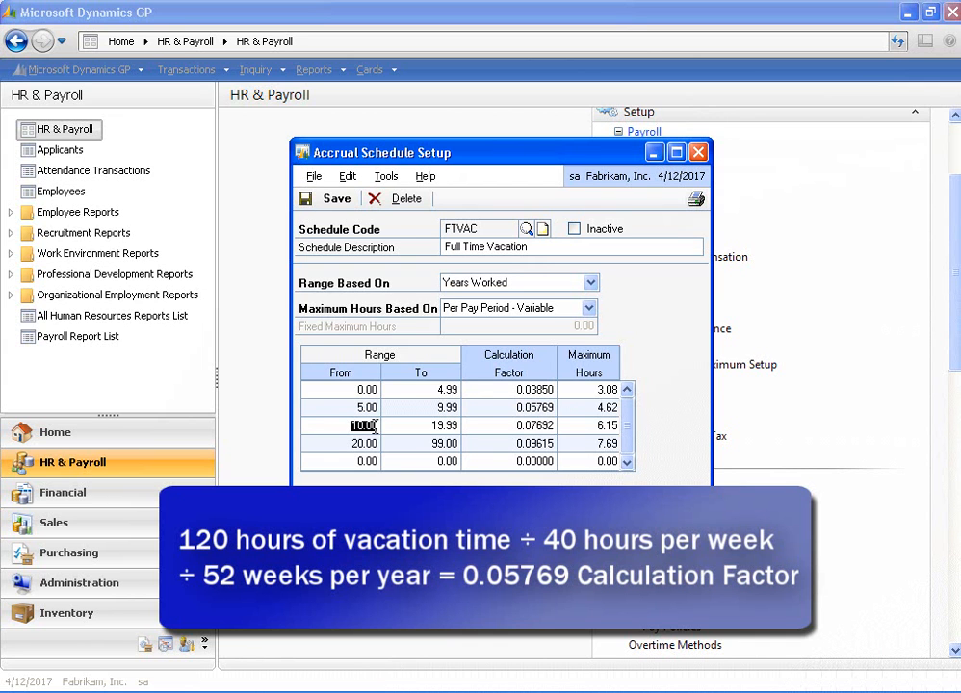
{"action": "left_click", "coordinate": [499, 426]}
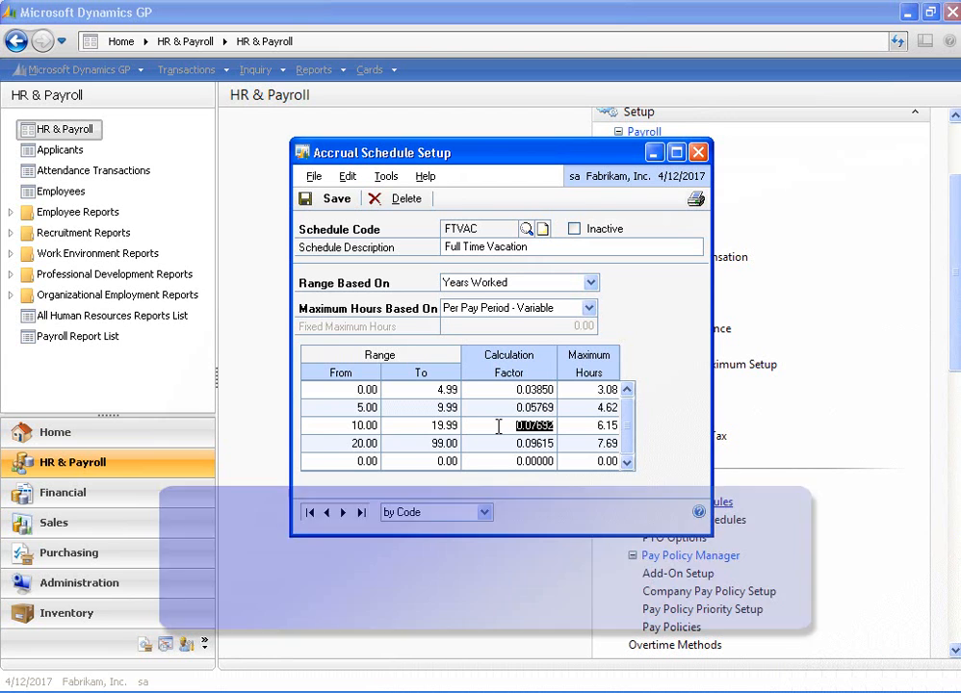
{"action": "left_click", "coordinate": [591, 425]}
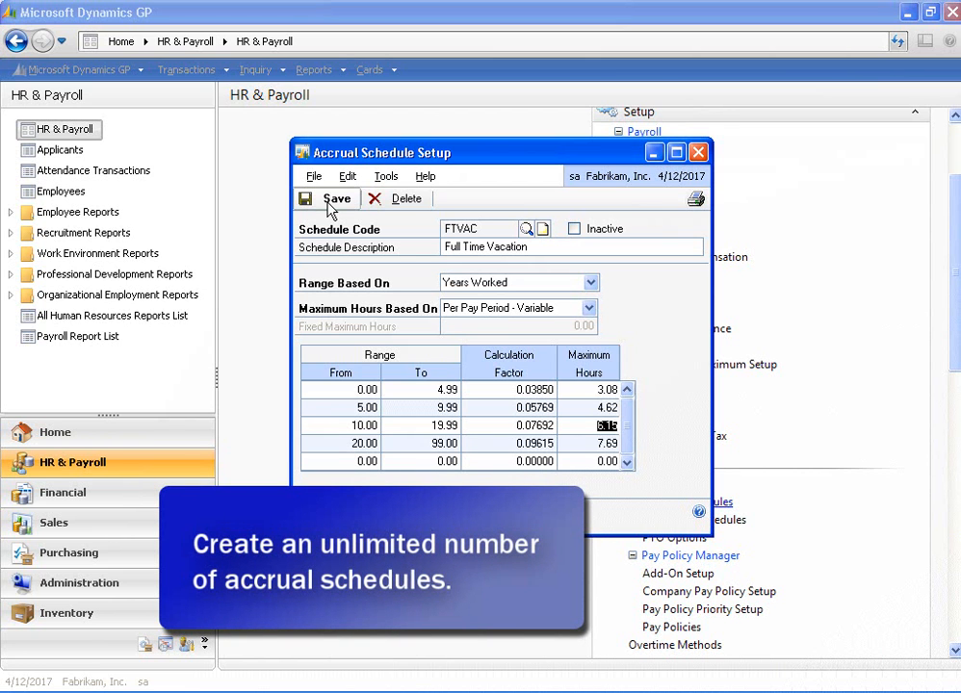
Save the FTVAC accrual schedule and close its setup window
{"action": "left_click", "coordinate": [329, 206]}
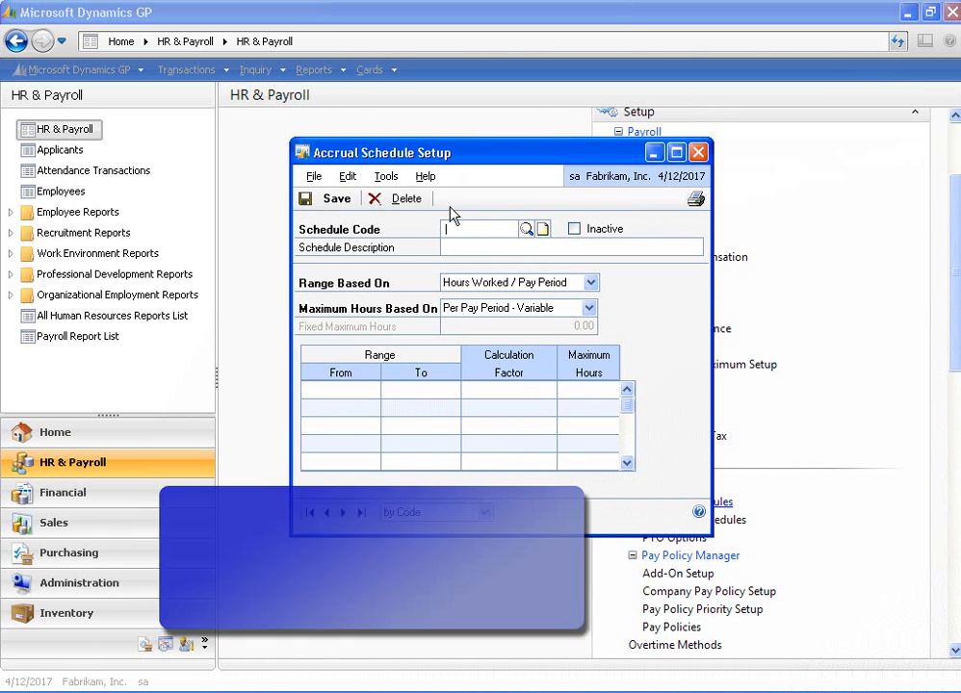
{"action": "left_click", "coordinate": [696, 153]}
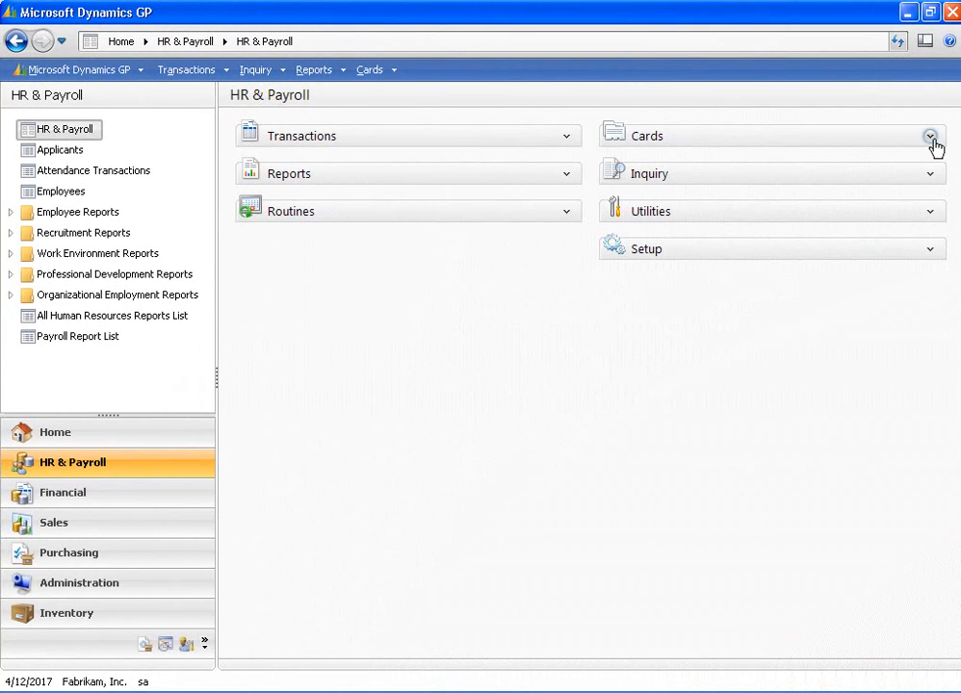
Open the payroll PTO card and load the employee's record by entering the employee ID
{"action": "left_click", "coordinate": [930, 138]}
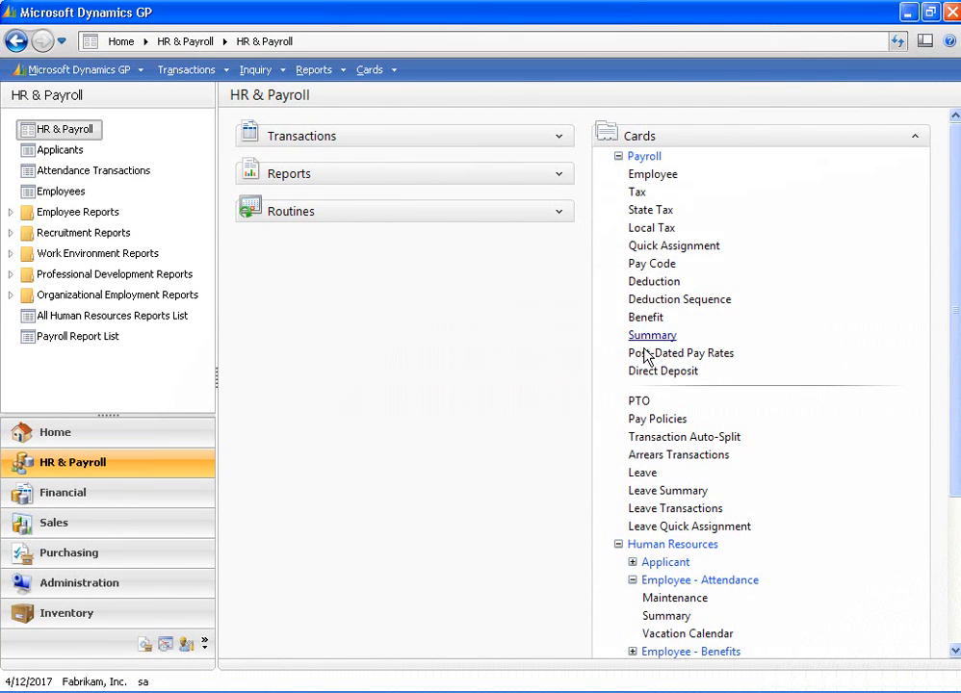
{"action": "left_click", "coordinate": [637, 401]}
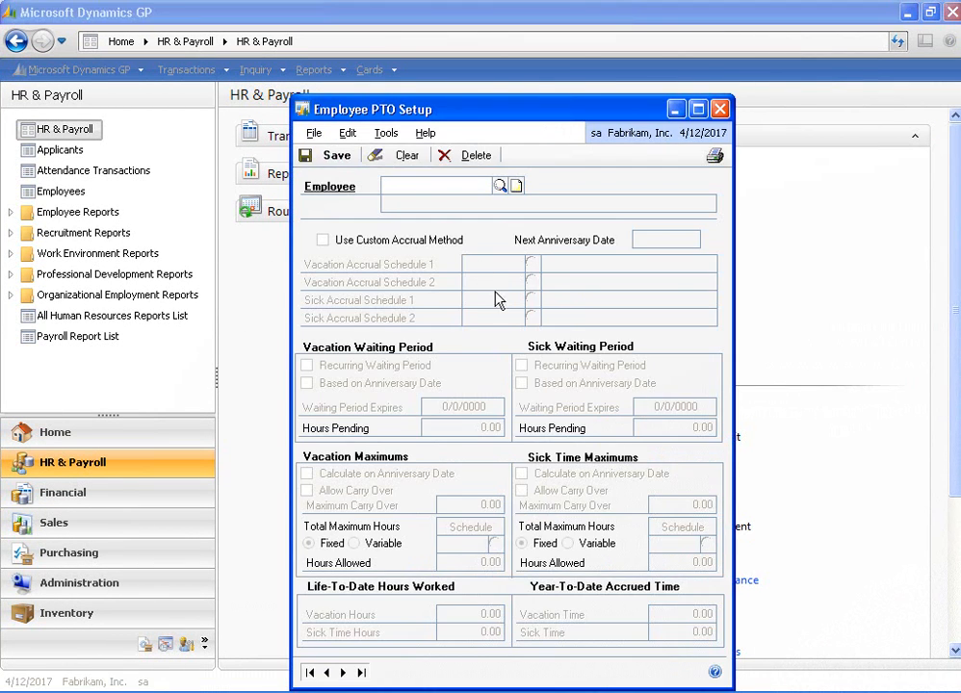
{"action": "left_click", "coordinate": [440, 183]}
{"action": "type", "text": "B"}
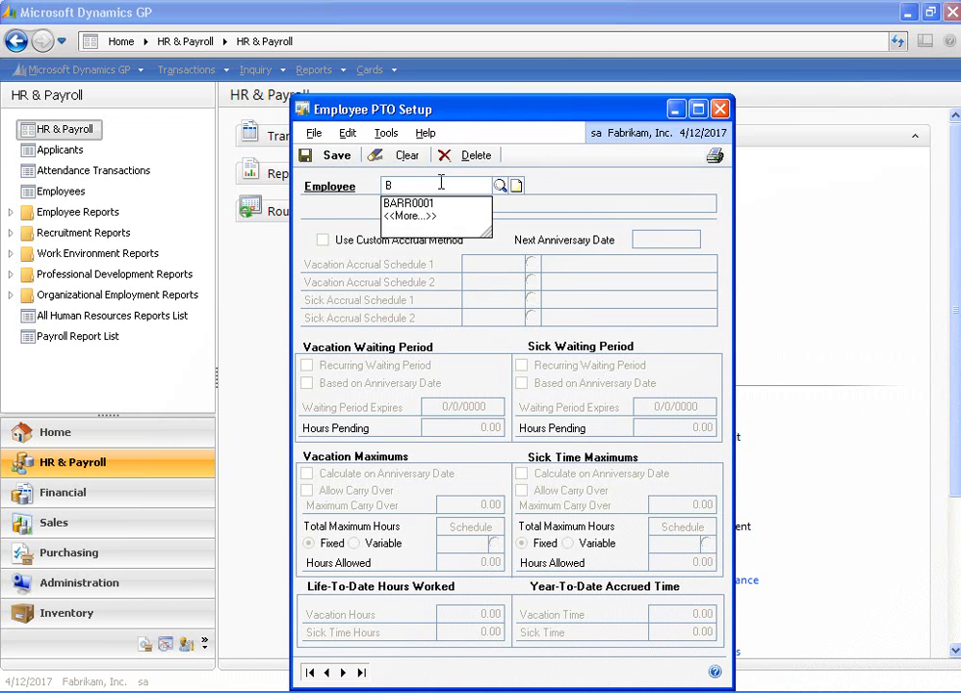
{"action": "type", "text": "ARR0001"}
{"action": "key", "text": "Tab"}
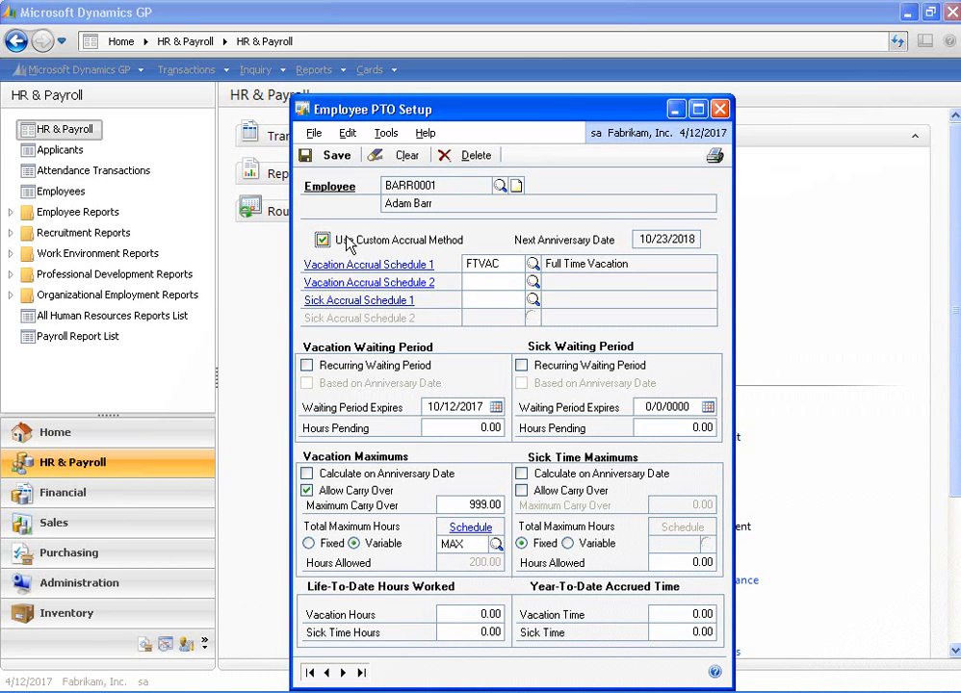
Examine the employee's vacation and sick accrual schedule assignments and the vacation waiting period expiration date
{"action": "left_click", "coordinate": [509, 262]}
{"action": "left_click", "coordinate": [504, 281]}
{"action": "left_click", "coordinate": [494, 301]}
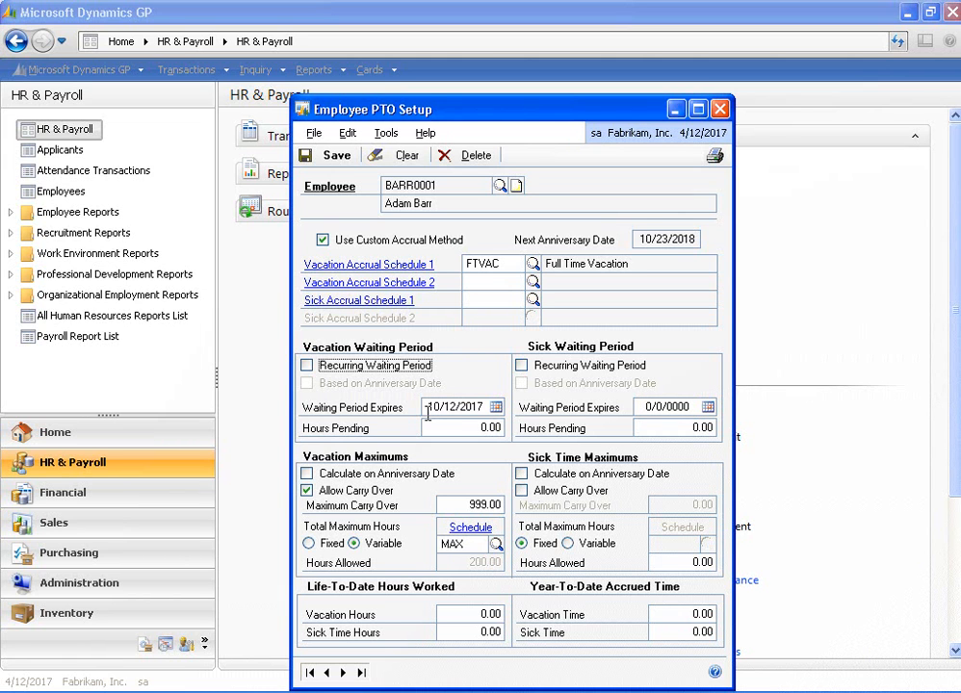
{"action": "left_click", "coordinate": [429, 410]}
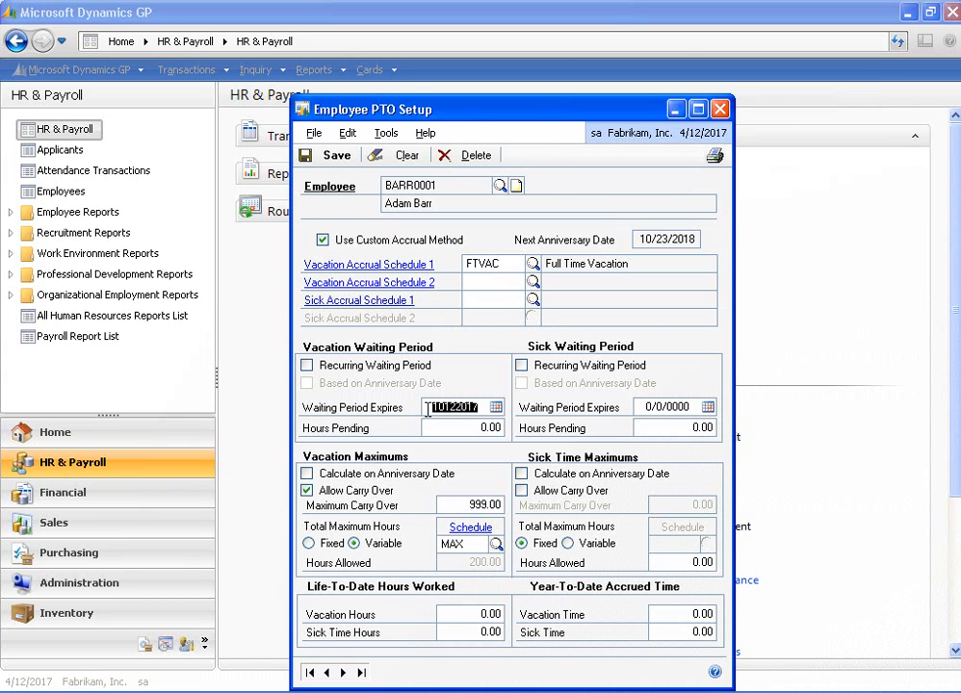
Try a recurring vacation waiting period based on the anniversary date, and turn the recurring option back off
{"action": "left_click", "coordinate": [307, 367]}
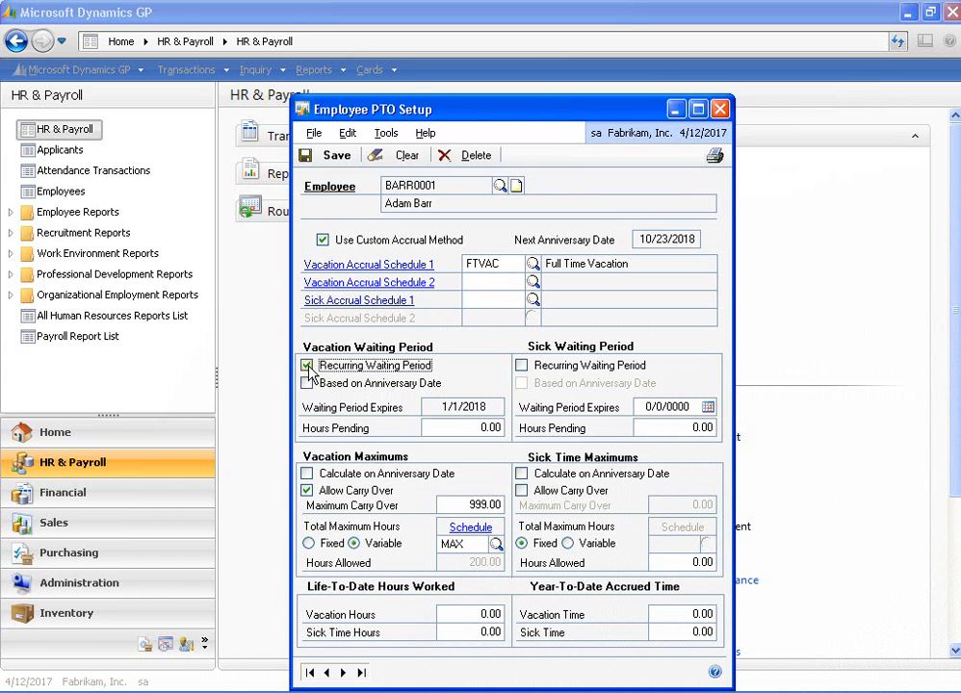
{"action": "left_click", "coordinate": [308, 382]}
{"action": "left_click", "coordinate": [307, 367]}
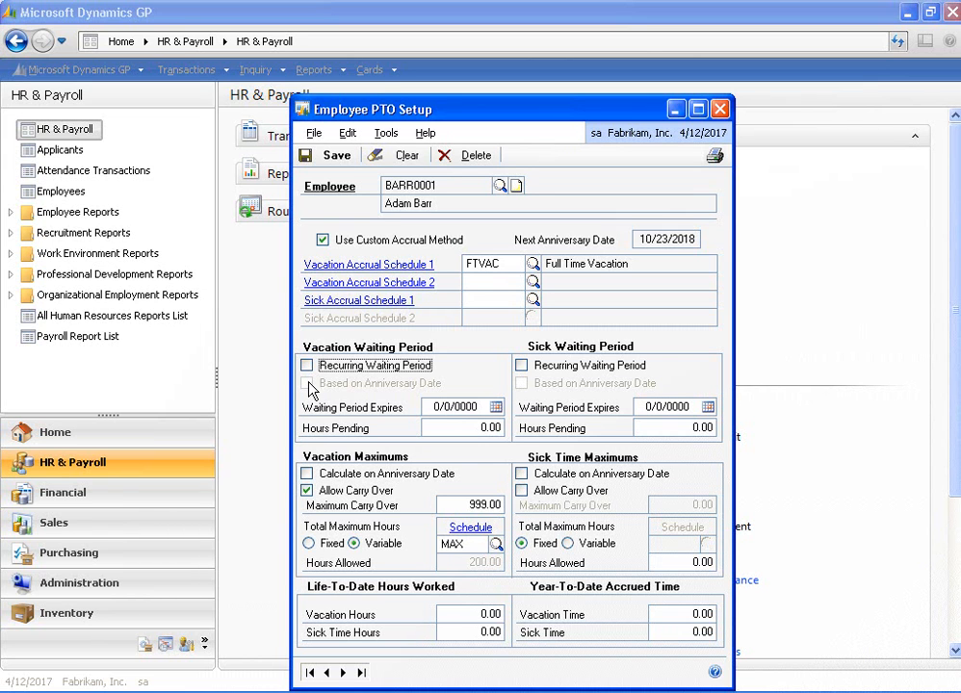
Check the pending vacation hours and view the maximum schedule assigned to the employee's vacation total, closing it without edits
{"action": "left_click", "coordinate": [445, 429]}
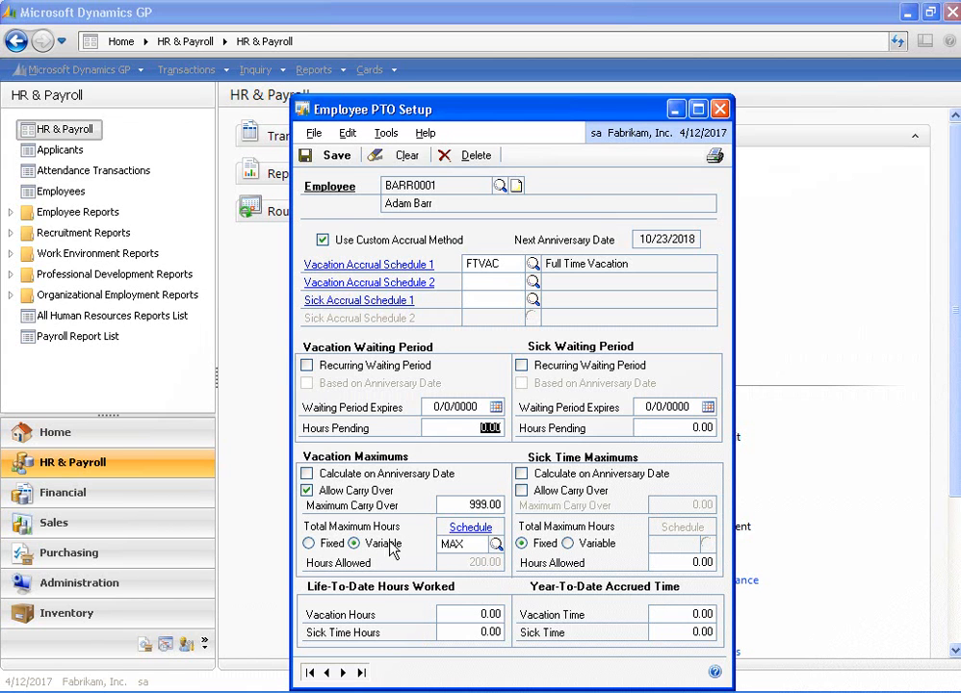
{"action": "left_click", "coordinate": [471, 544]}
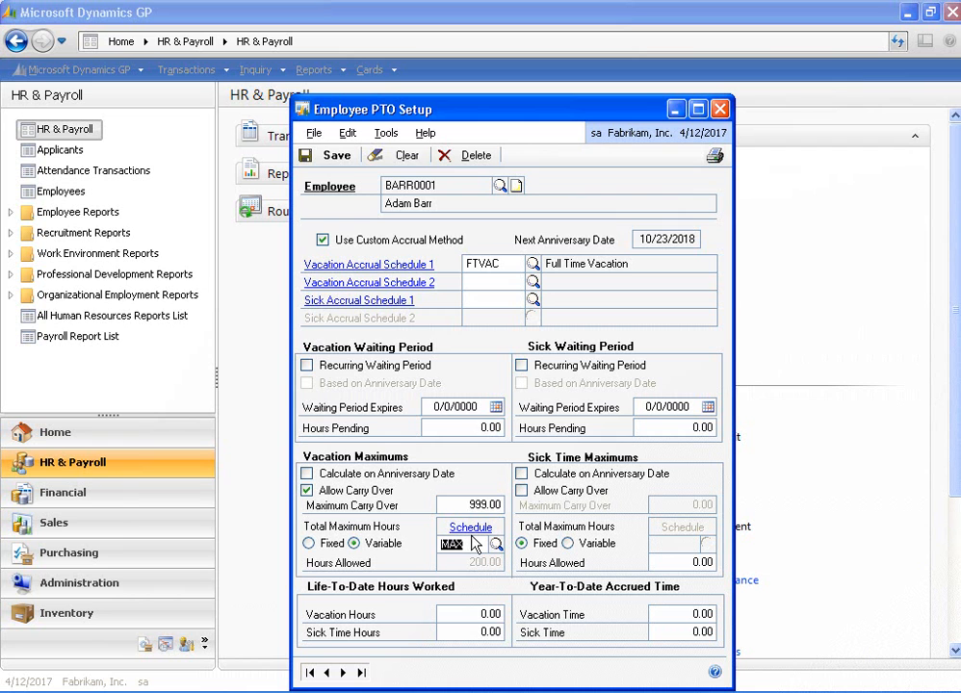
{"action": "left_click", "coordinate": [471, 530]}
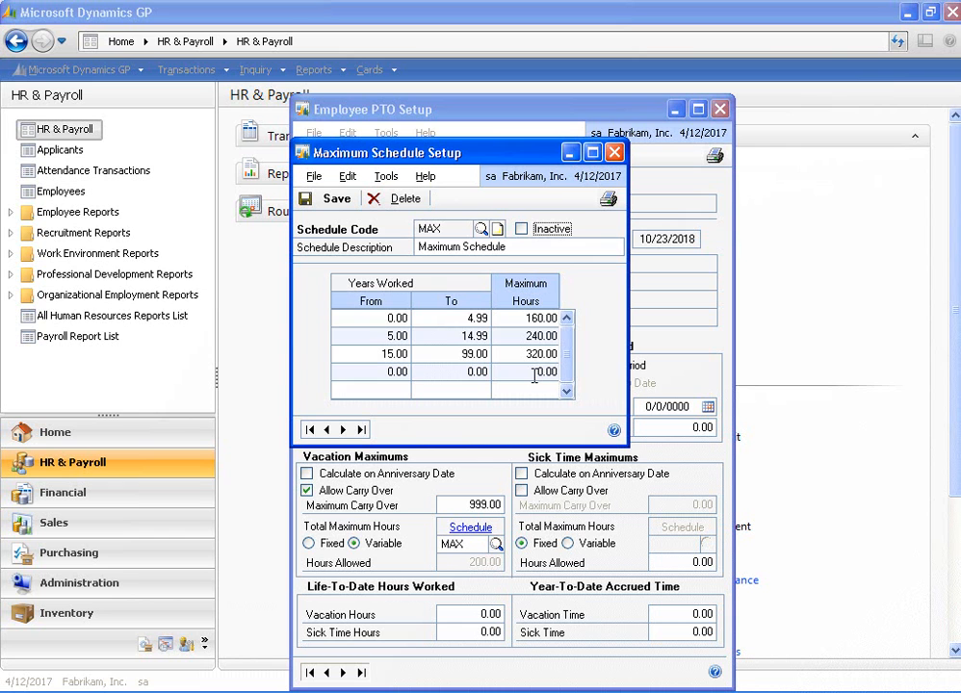
{"action": "left_click", "coordinate": [614, 153]}
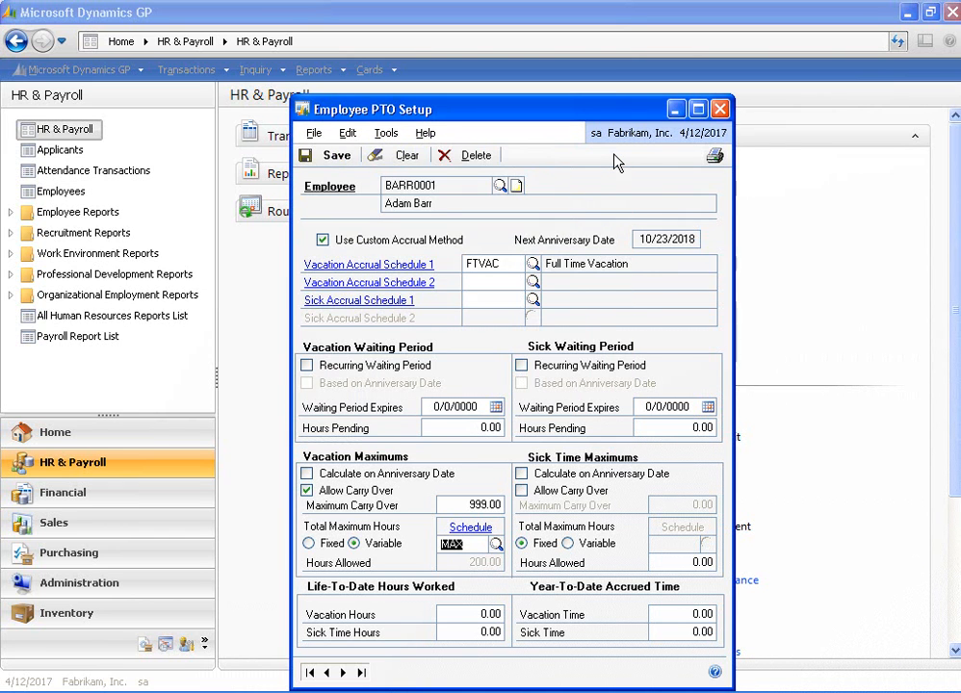
Try a fixed total maximum for vacation hours, and return it to Variable with the MAX schedule
{"action": "left_click", "coordinate": [330, 545]}
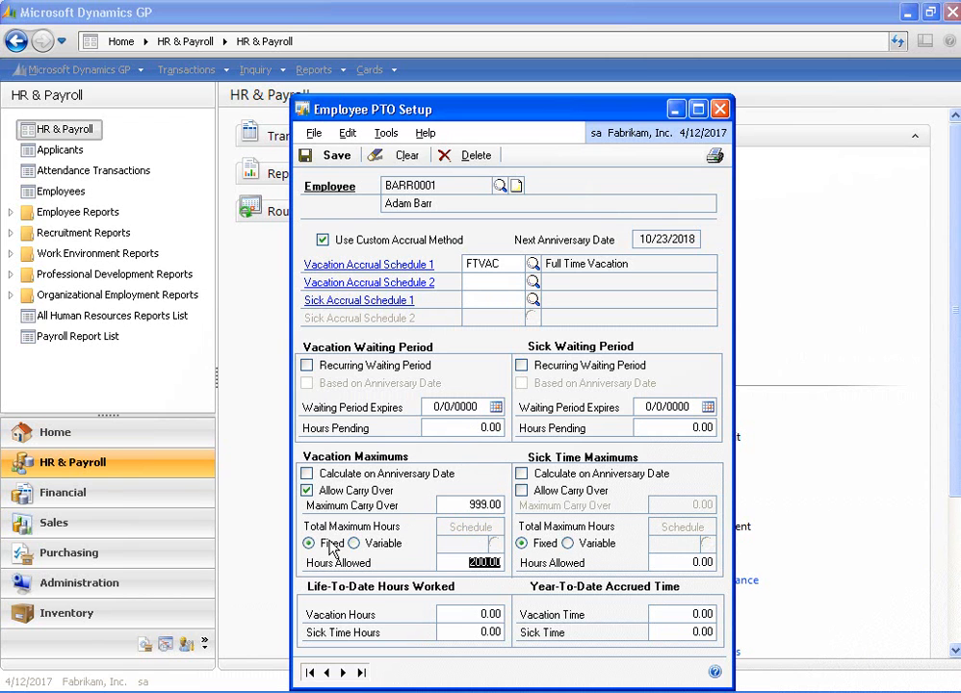
{"action": "left_click", "coordinate": [453, 563]}
{"action": "left_click", "coordinate": [354, 543]}
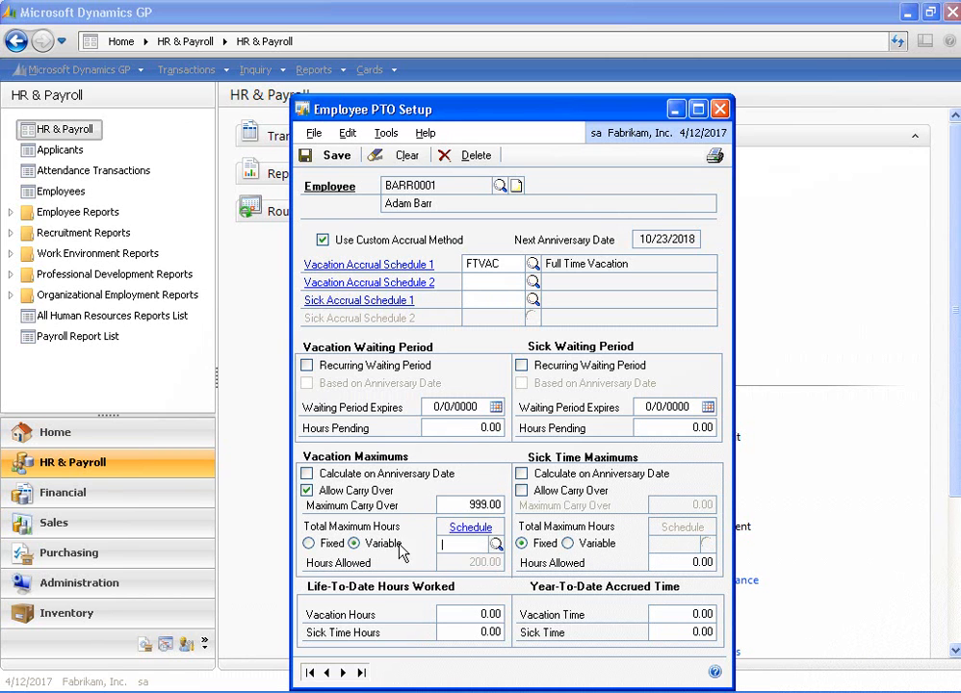
{"action": "type", "text": "VA"}
{"action": "type", "text": "X"}
{"action": "key", "text": "Tab"}
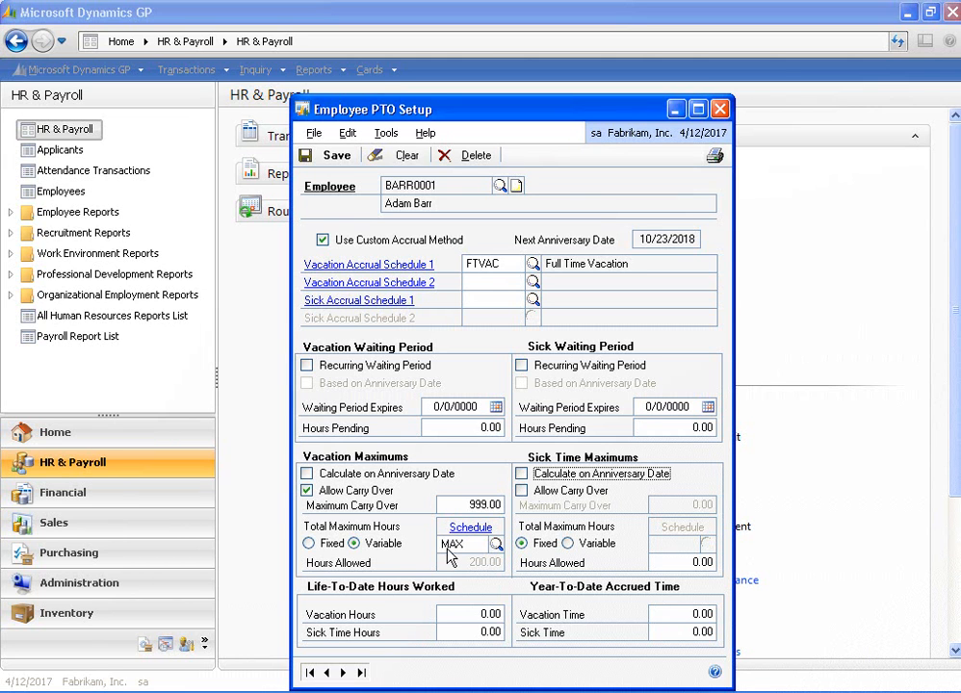
Check the life-to-date hours worked and year-to-date accrued time fields, and save and close the employee's PTO setup
{"action": "left_click", "coordinate": [450, 617]}
{"action": "left_click", "coordinate": [453, 630]}
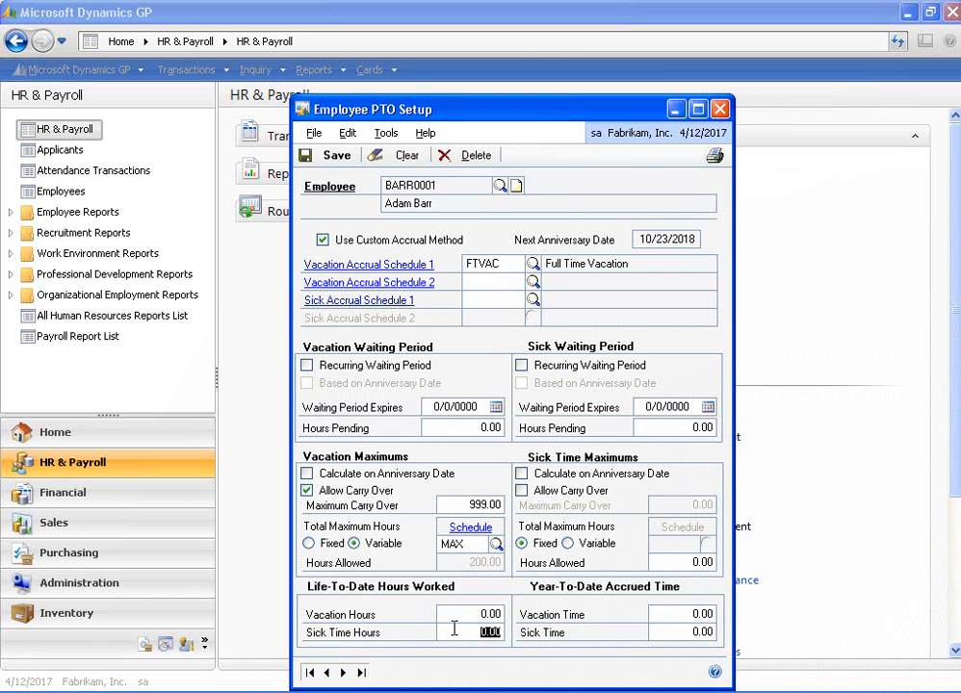
{"action": "left_click", "coordinate": [667, 614]}
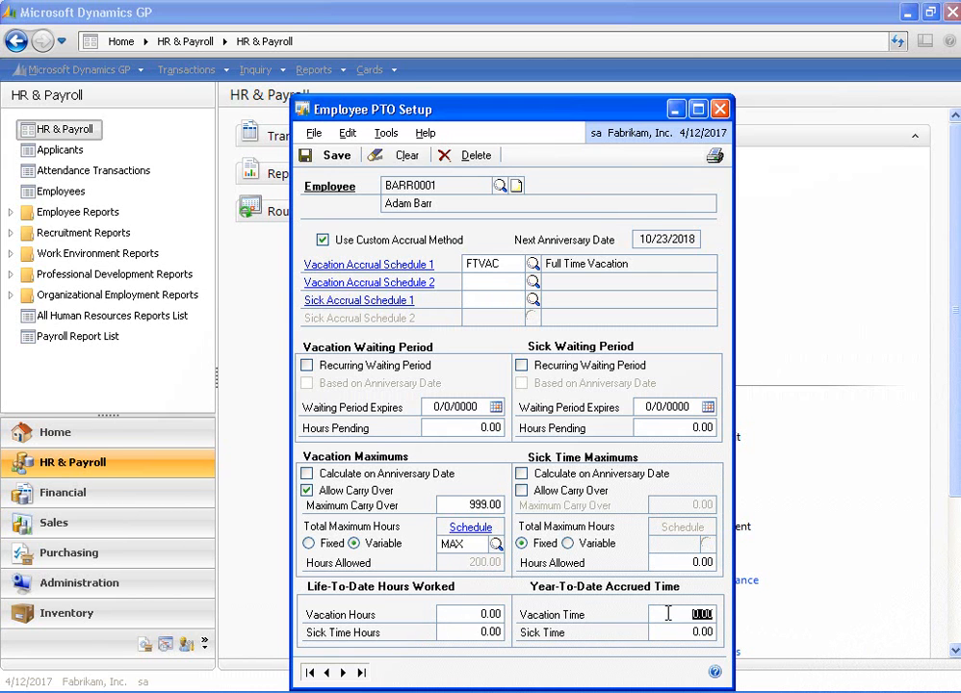
{"action": "left_click", "coordinate": [672, 632]}
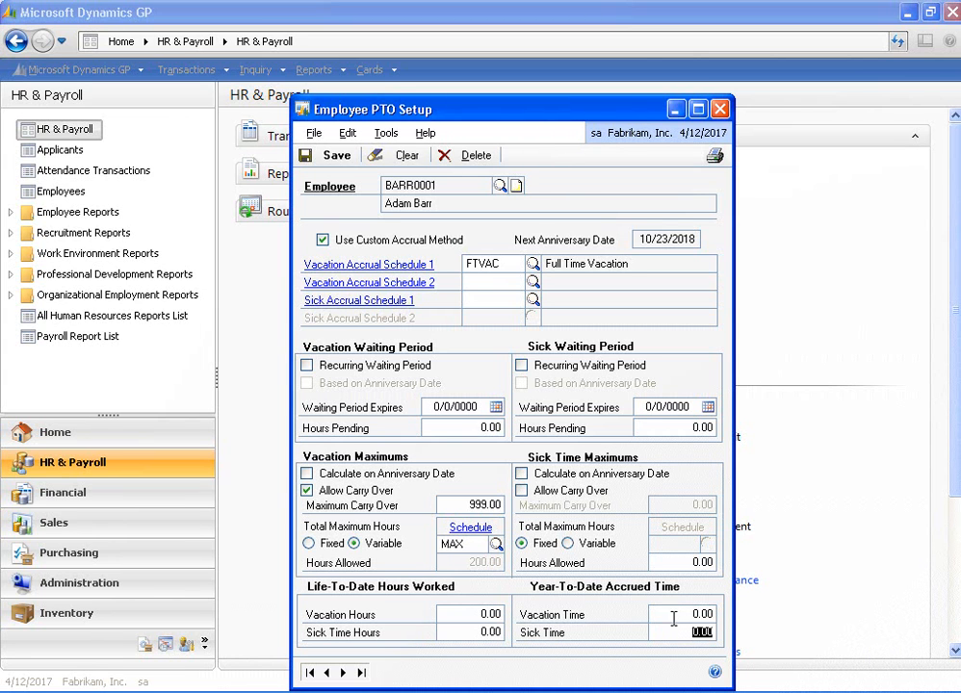
{"action": "left_click", "coordinate": [342, 157]}
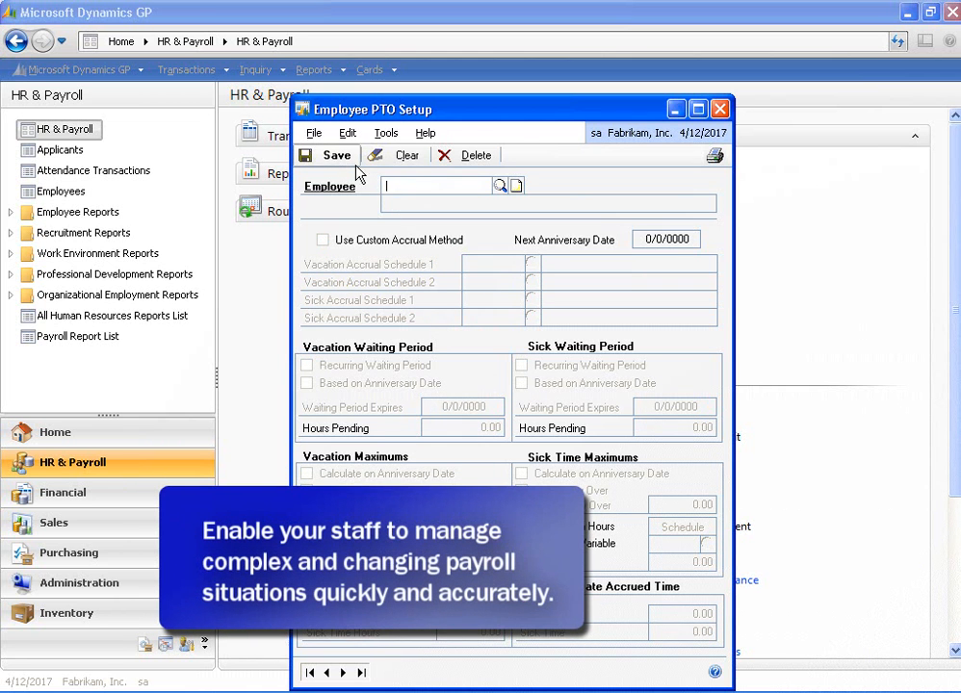
{"action": "left_click", "coordinate": [720, 109]}
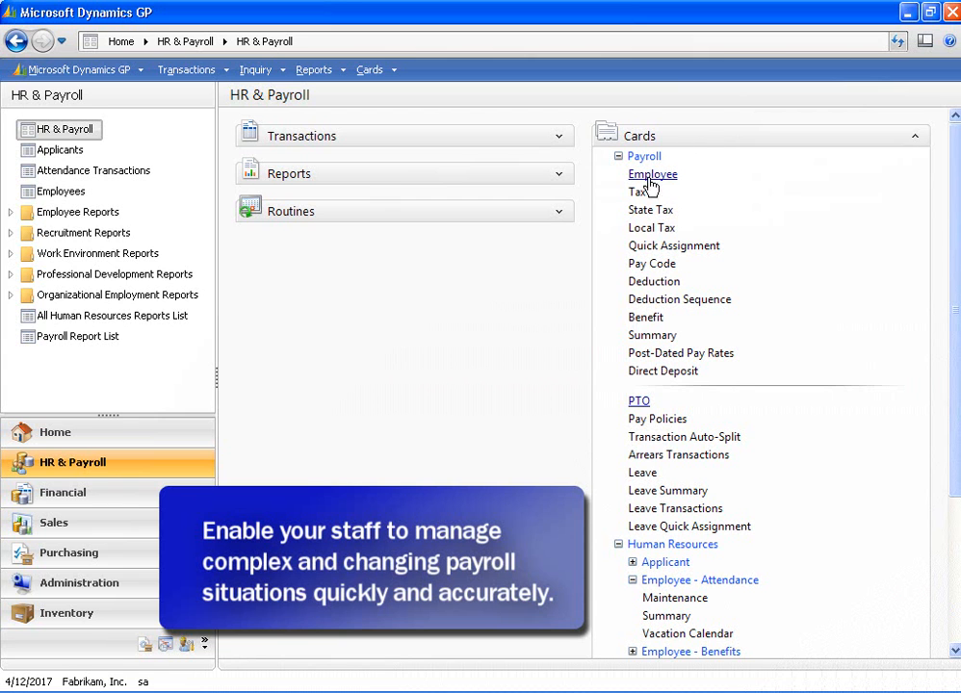
Open the payroll Employee Maintenance card and load the record of the same employee whose PTO was set up
{"action": "left_click", "coordinate": [641, 174]}
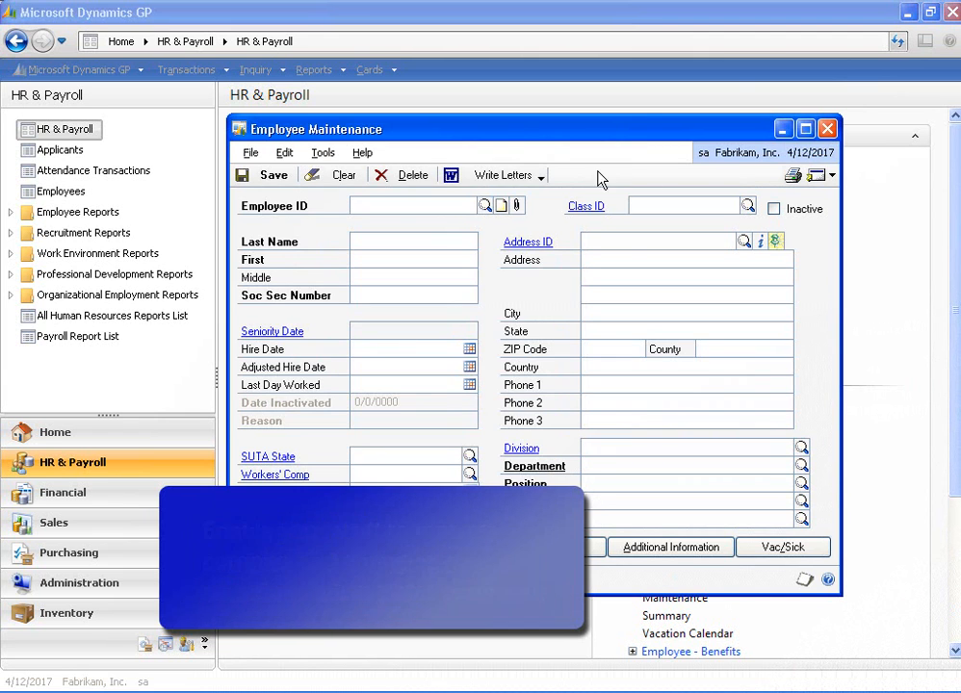
{"action": "left_click", "coordinate": [483, 205]}
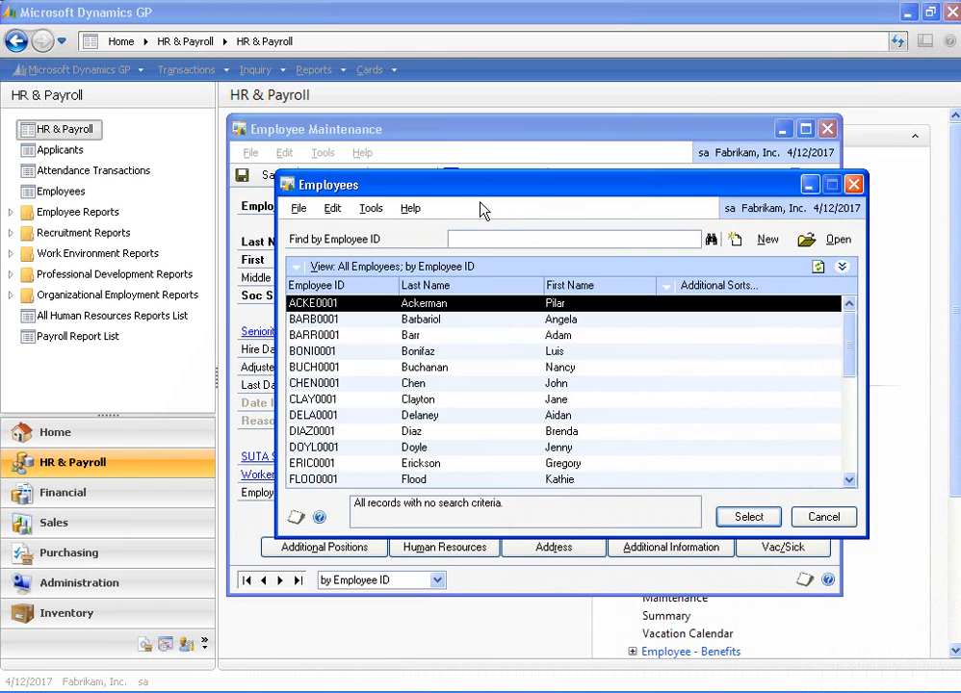
{"action": "double_click", "coordinate": [409, 343]}
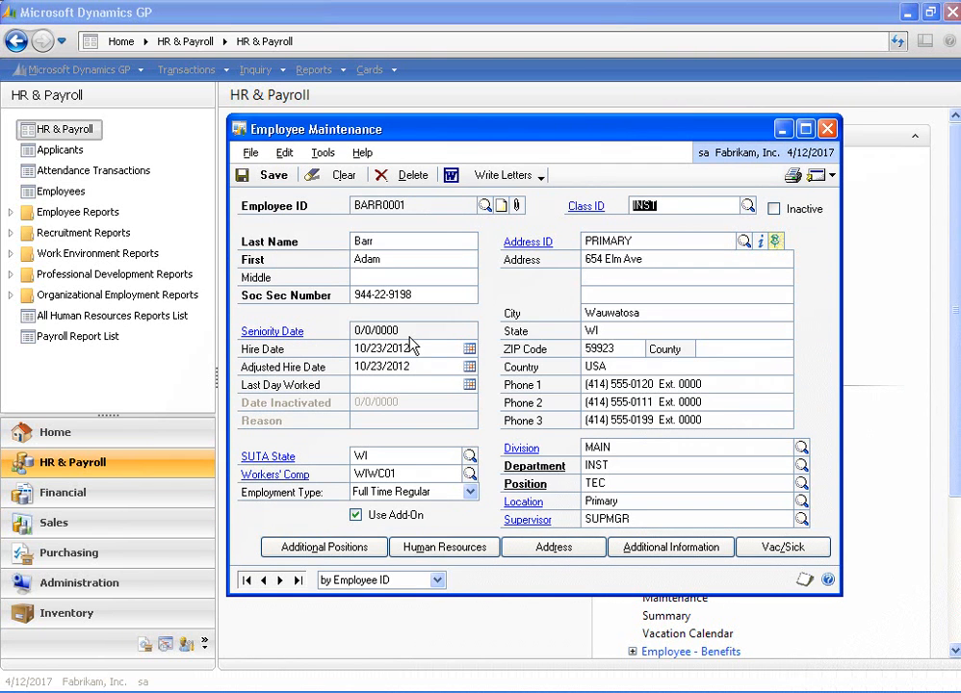
Review the employee's vacation and sick time accrual basis and available hours, and save the employee record
{"action": "left_click", "coordinate": [795, 545]}
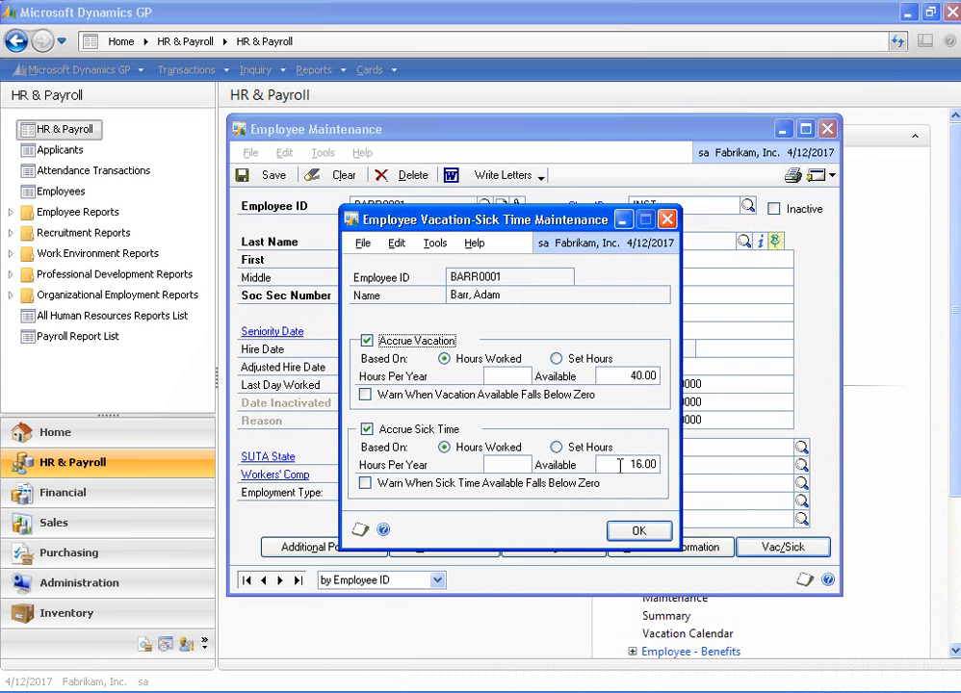
{"action": "left_click", "coordinate": [647, 533]}
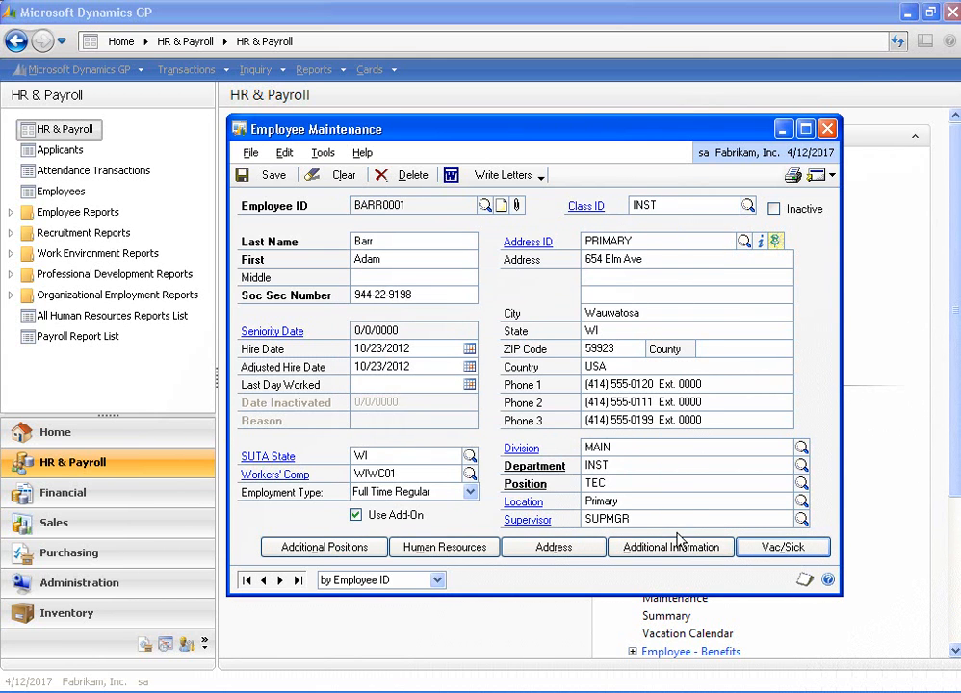
{"action": "left_click", "coordinate": [262, 177]}
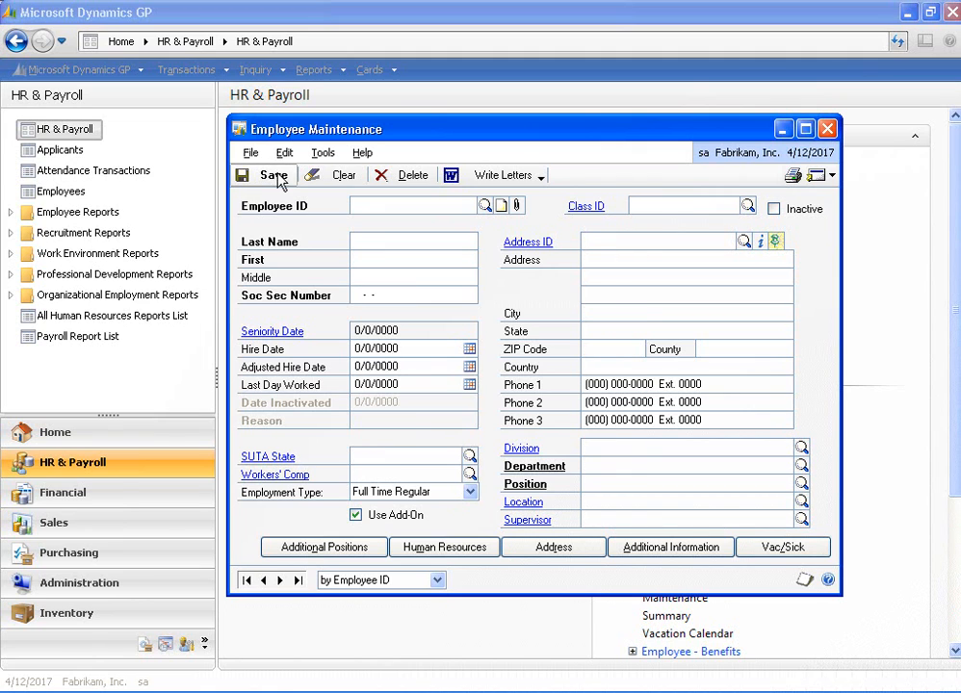